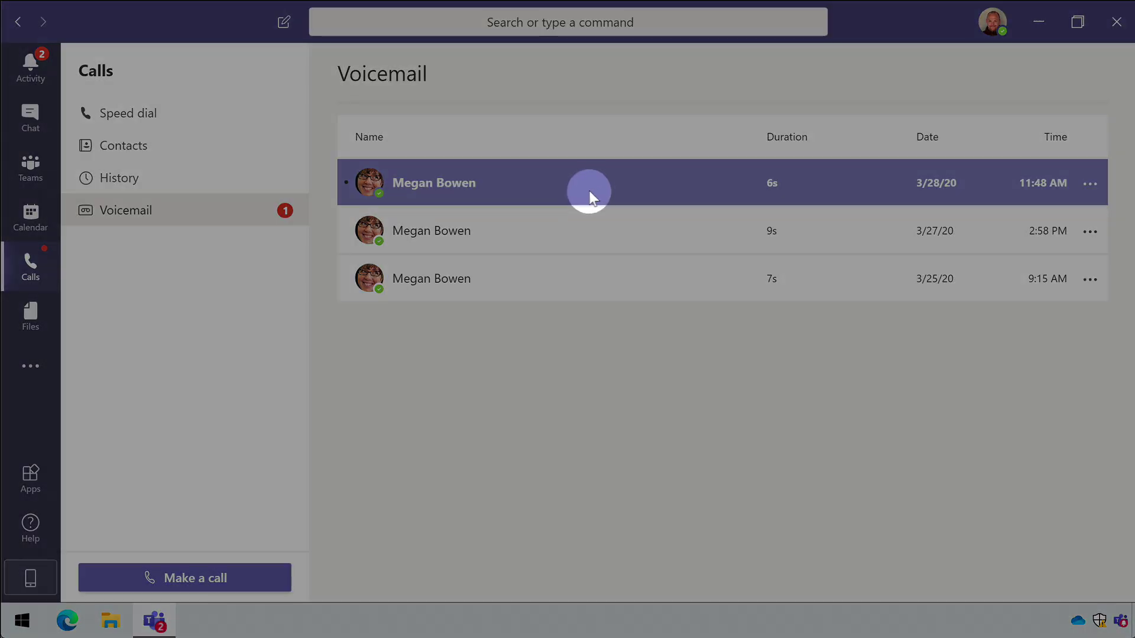
Play the 3/28/20 voicemail from 11:48 AM and view its playback speed options
left_click(666, 183)
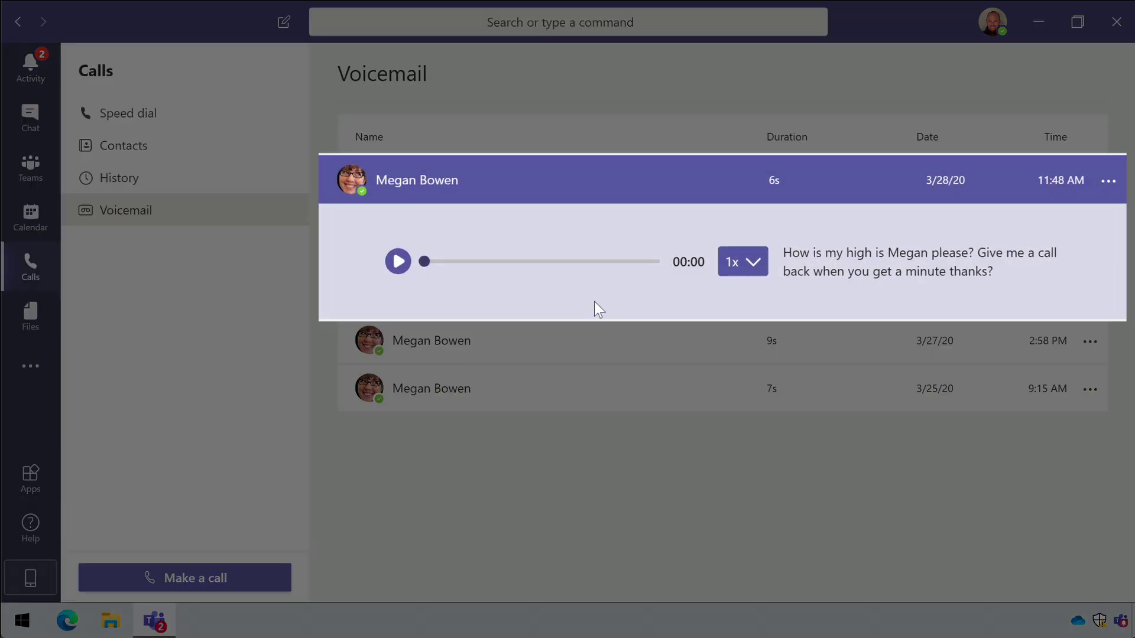
left_click(397, 261)
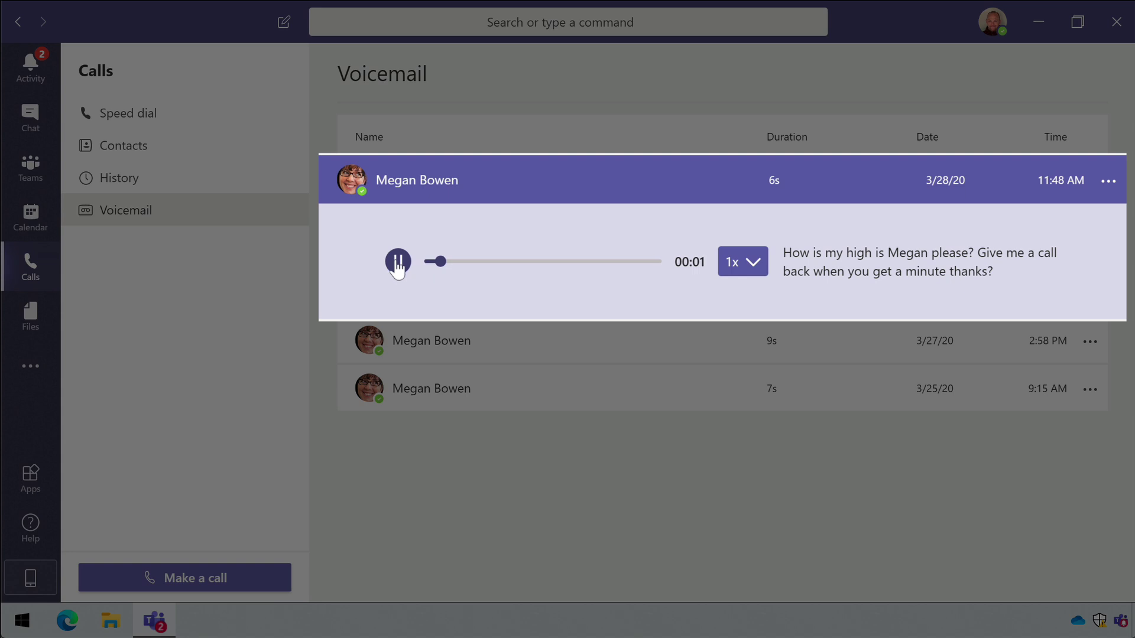
left_click(752, 264)
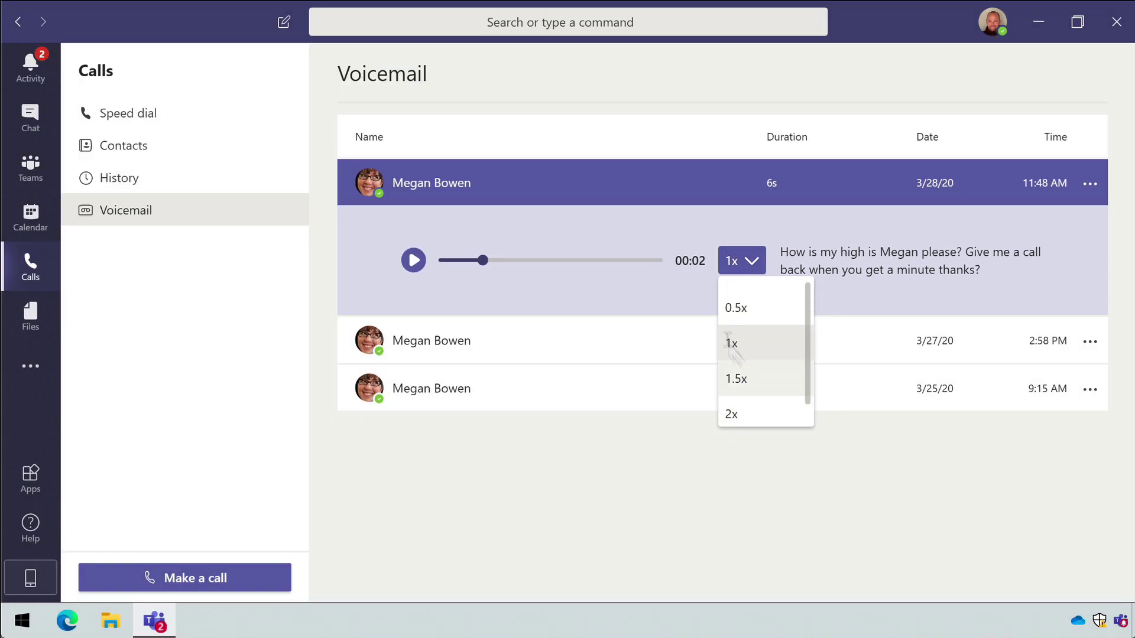
left_click(680, 291)
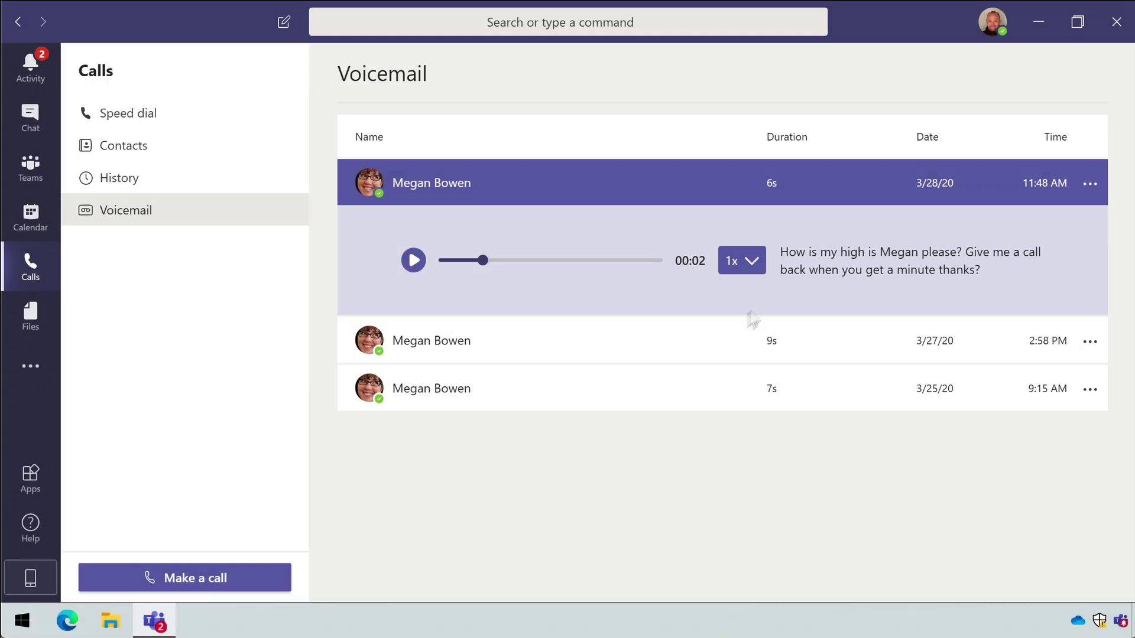
Read the 3/27/20 voicemail's transcript, and return to the 3/28/20 voicemail to view its additional options
left_click(705, 341)
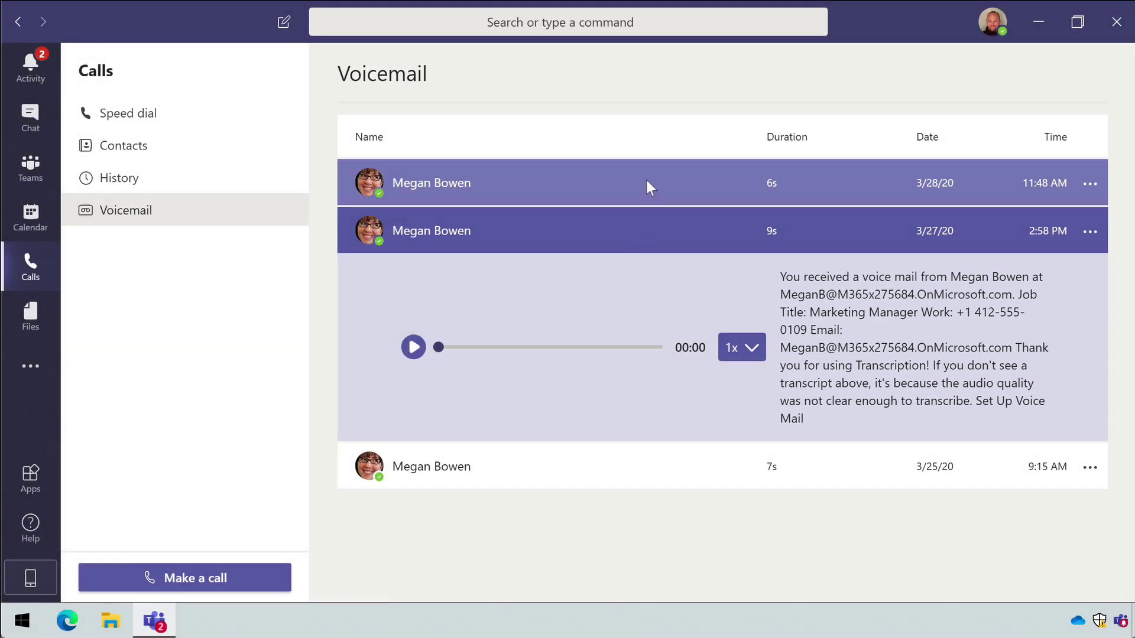
left_click(646, 185)
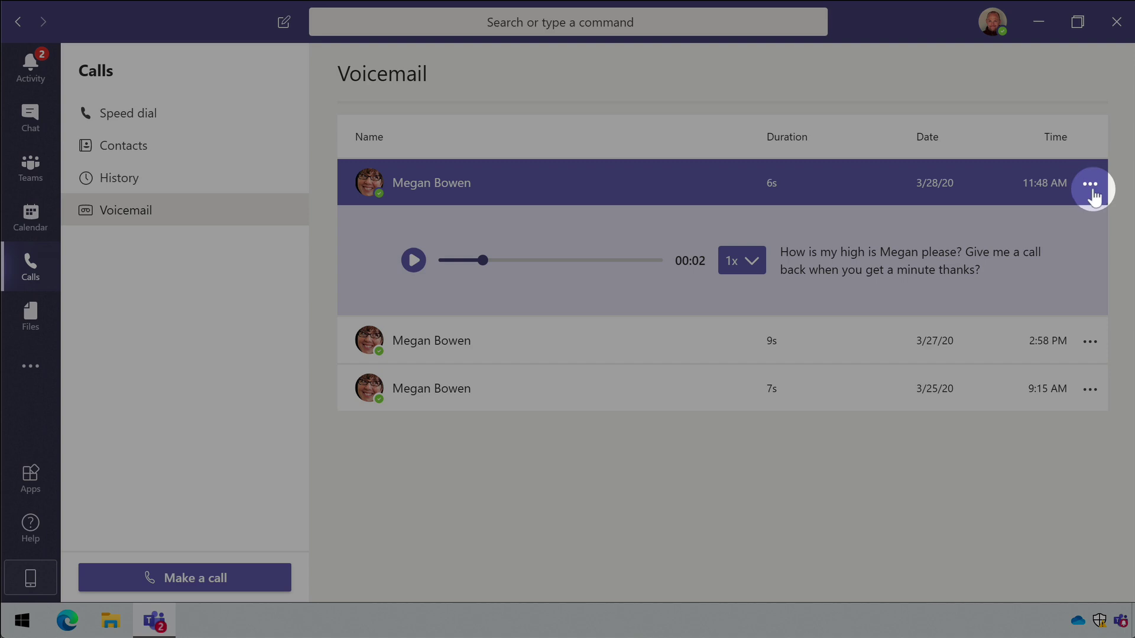
left_click(1091, 188)
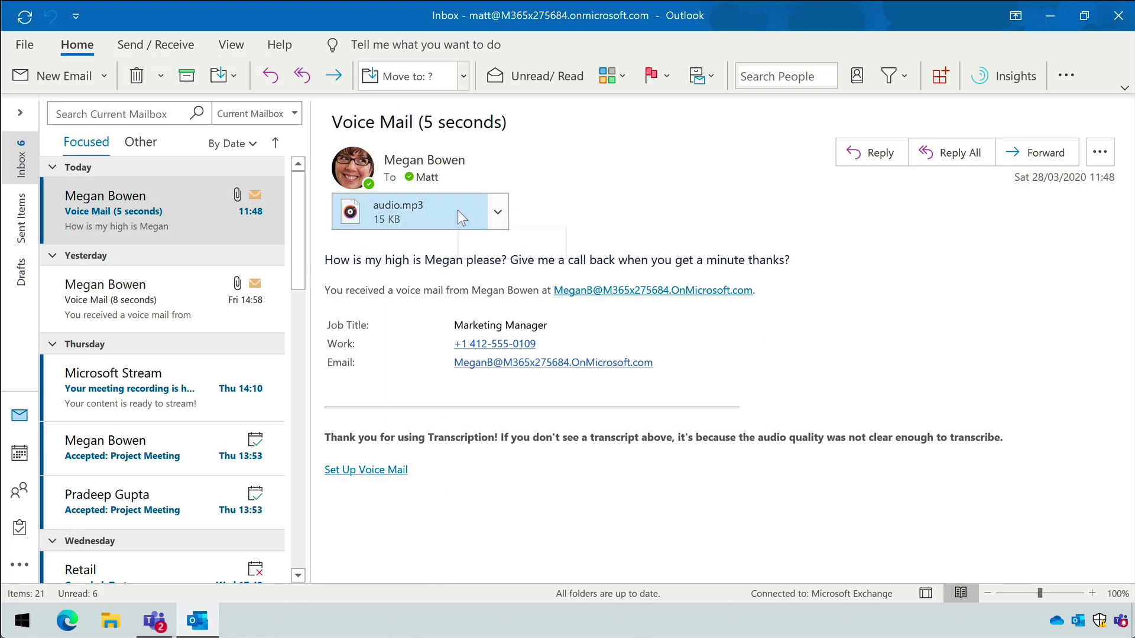
In Outlook, open the audio.mp3 attachment of the "Voice Mail (5 seconds)" message
left_click(404, 211)
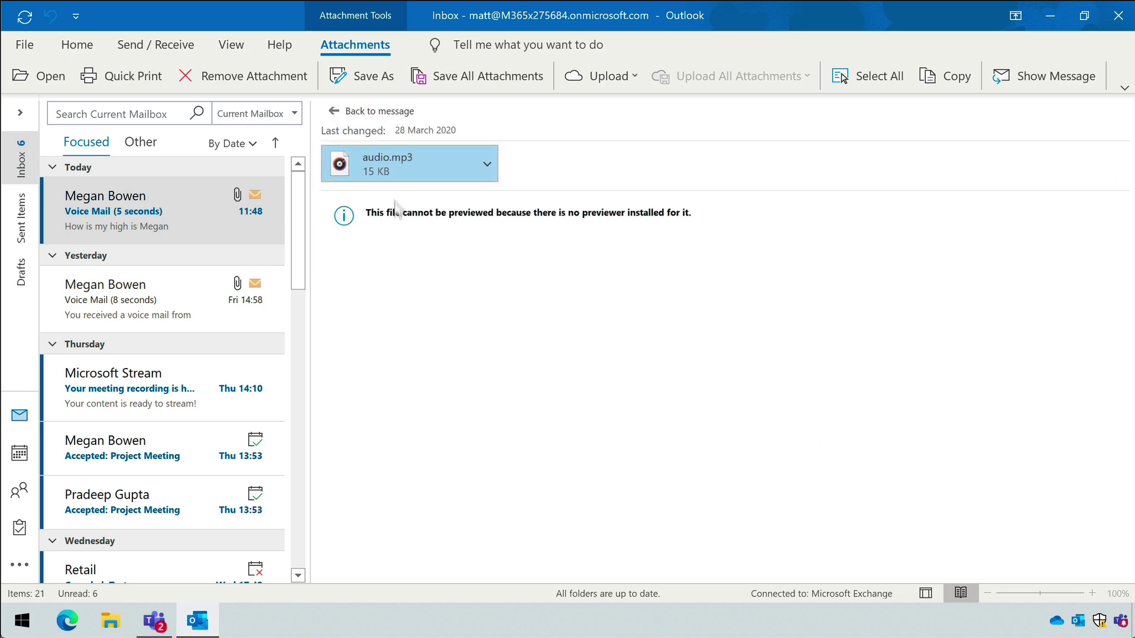
double_click(387, 170)
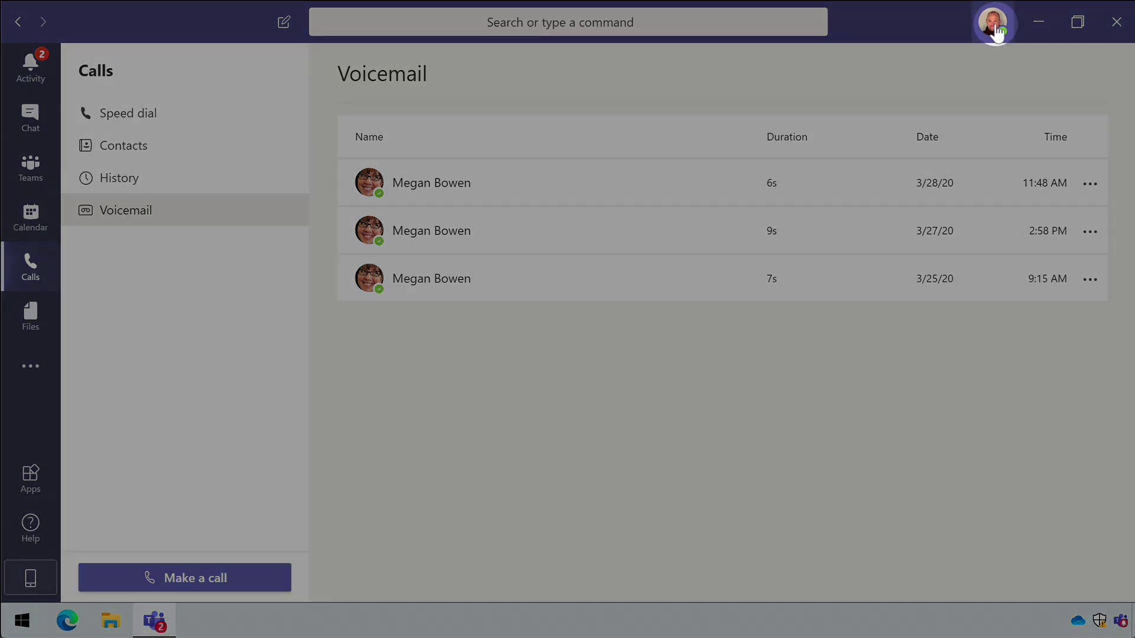
In Teams, open the Calls section of the account settings
left_click(994, 26)
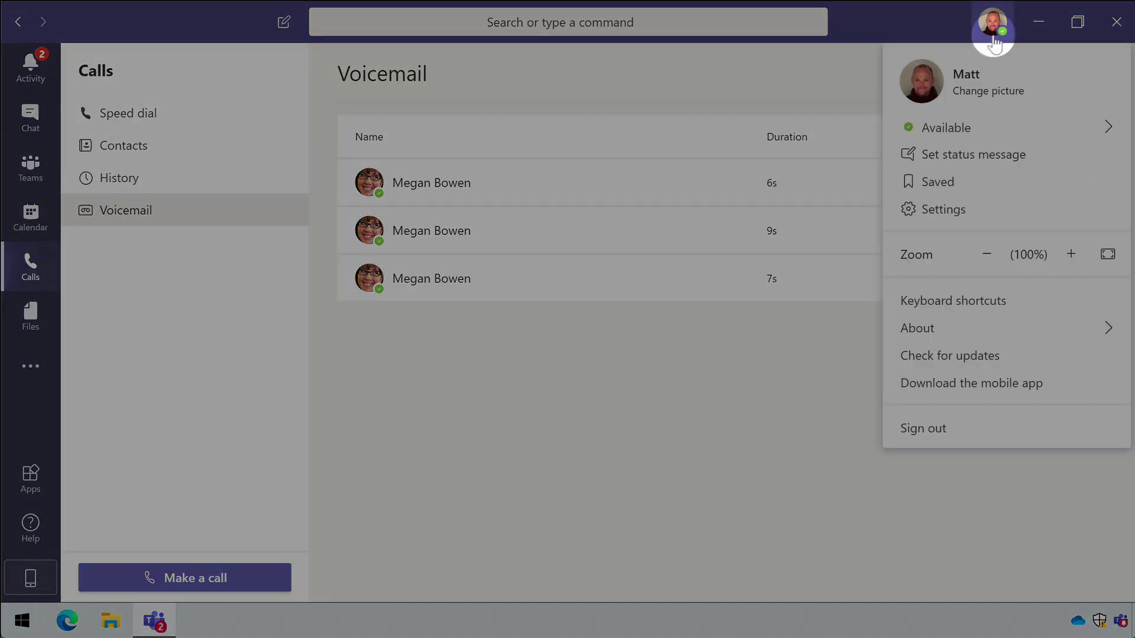
left_click(948, 212)
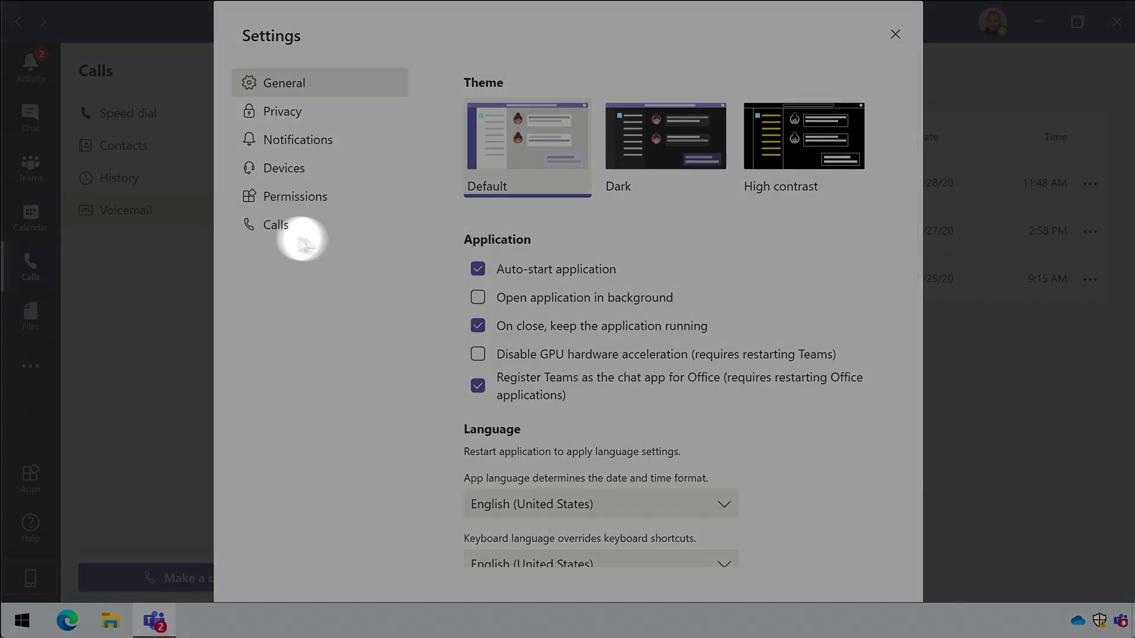
left_click(278, 231)
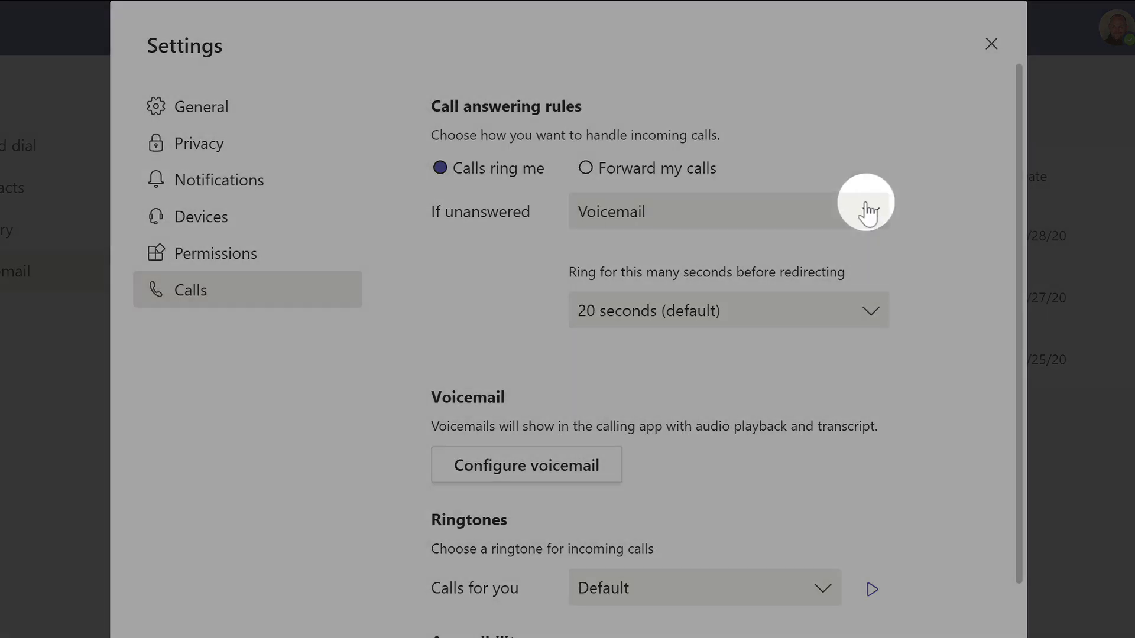
Review the unanswered-call and ring-duration options, and try Forward my calls before restoring Calls ring me
left_click(870, 212)
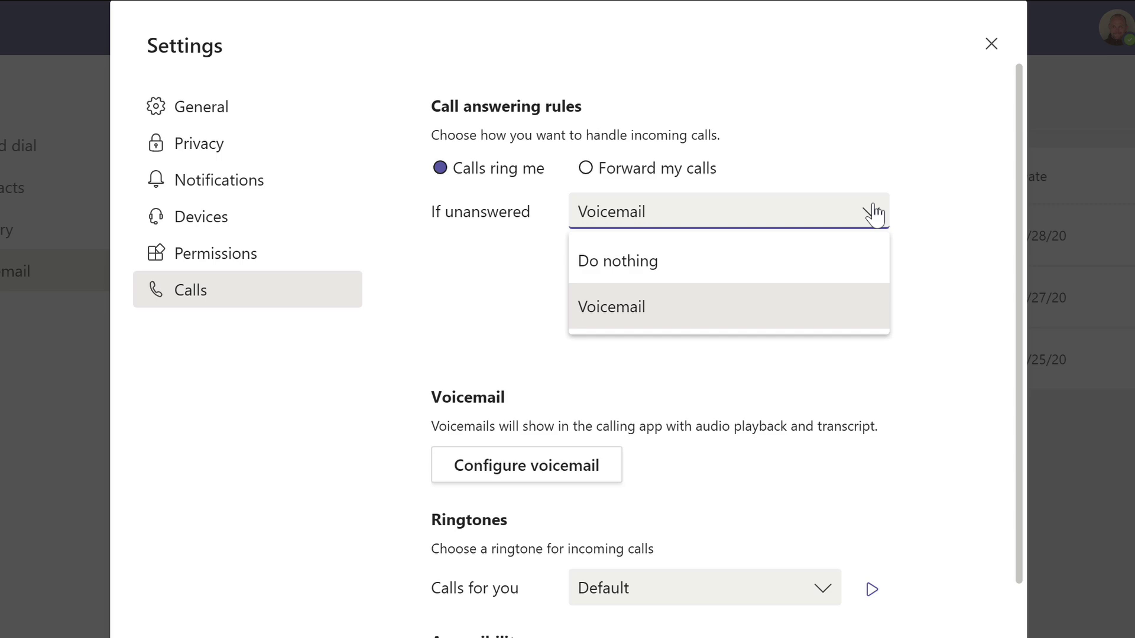
left_click(952, 220)
left_click(869, 313)
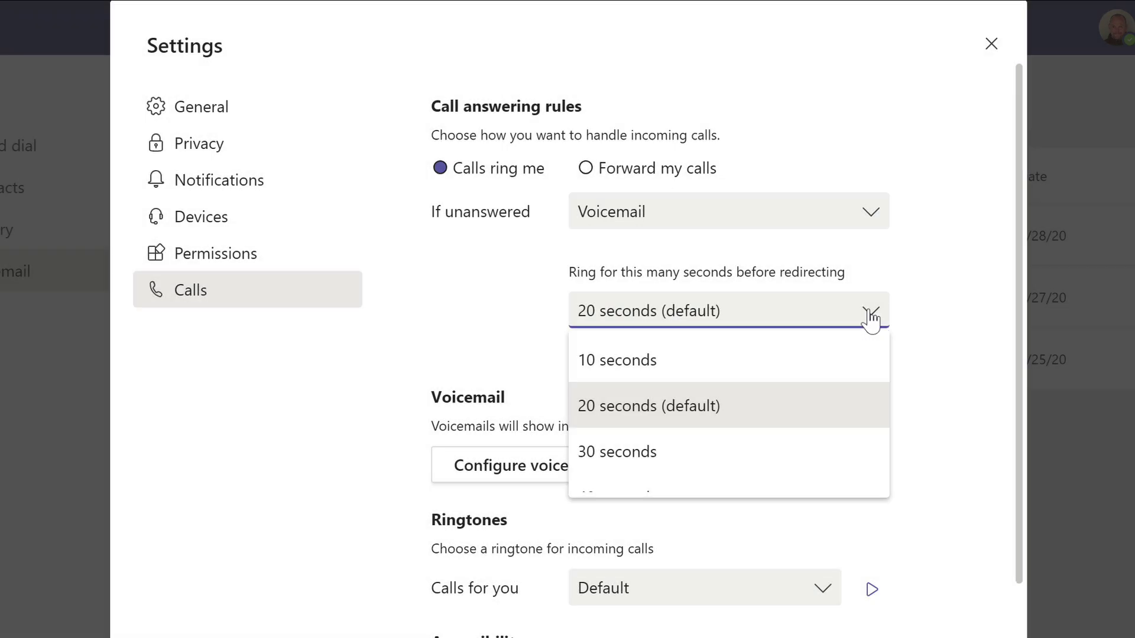
scroll(831, 373, "down", 3)
scroll(839, 381, "up", 3)
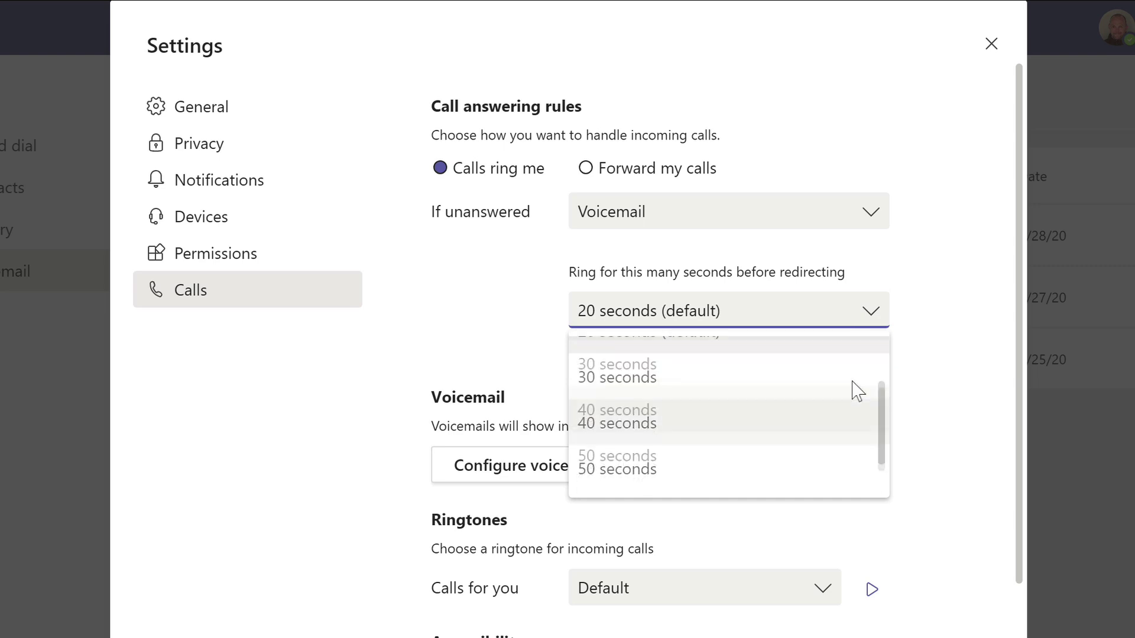
left_click(937, 342)
left_click(650, 171)
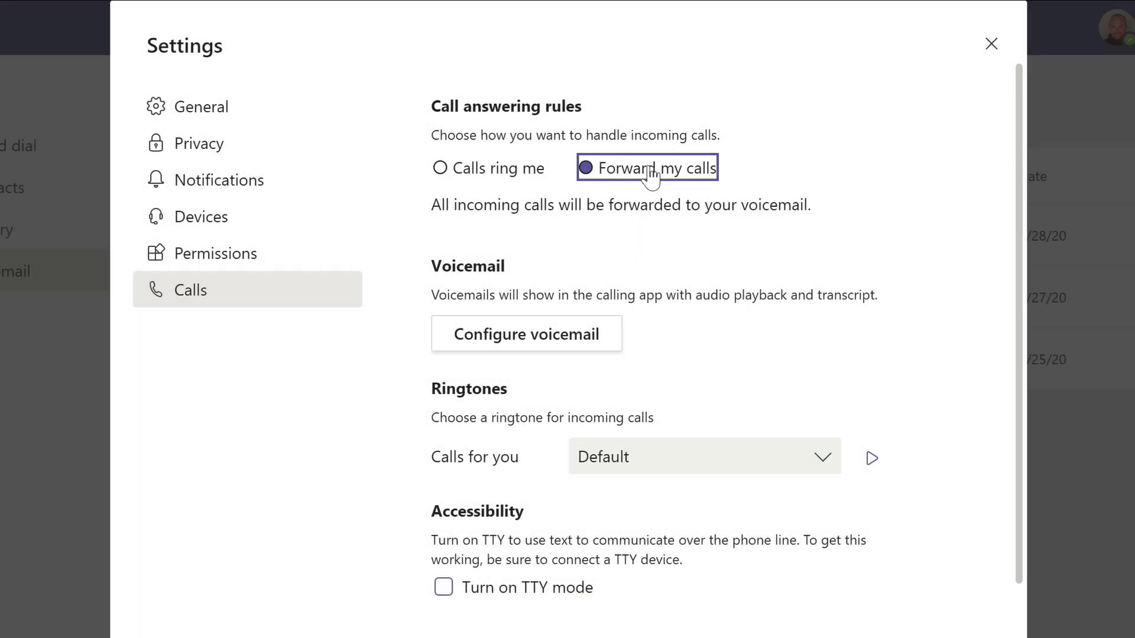
left_click(476, 171)
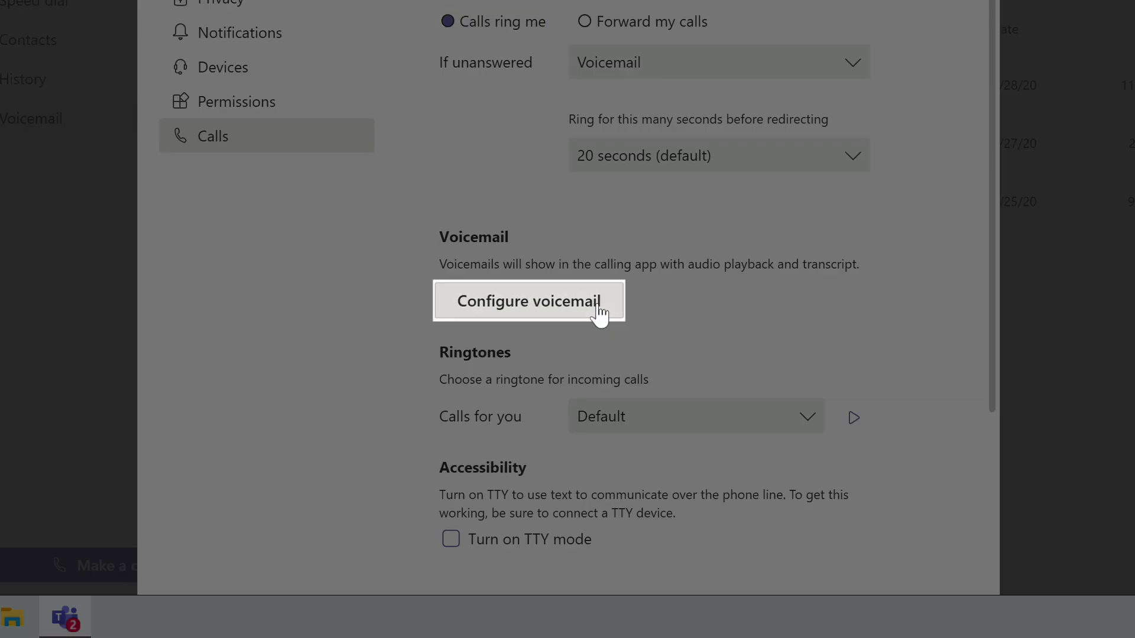
Record a voicemail greeting from the voicemail configuration and end the recording call
left_click(599, 313)
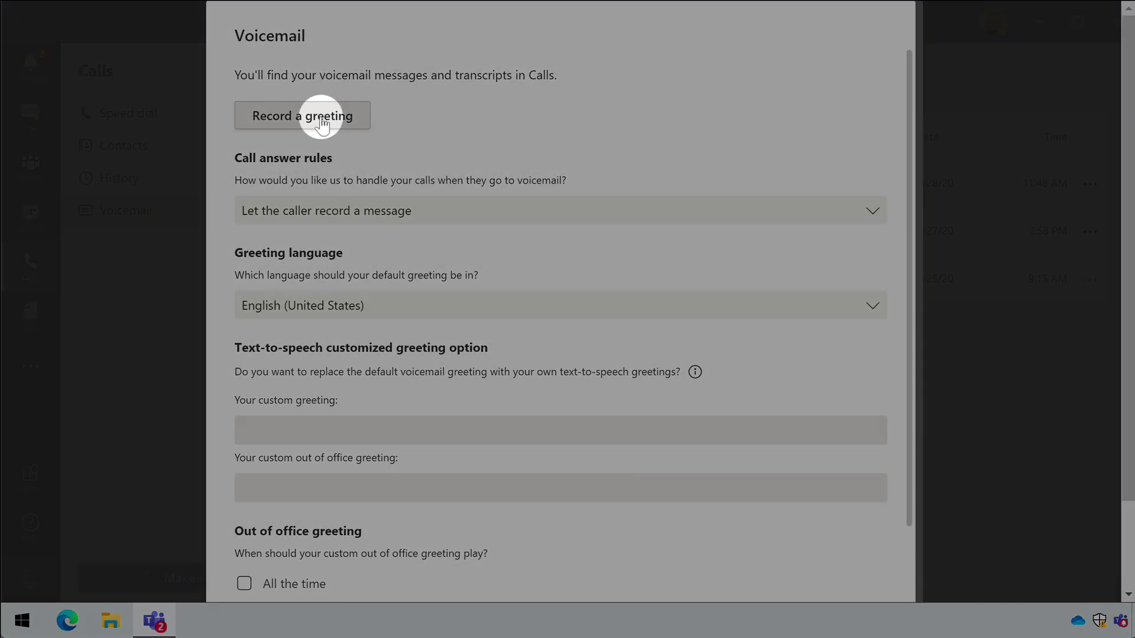
left_click(321, 120)
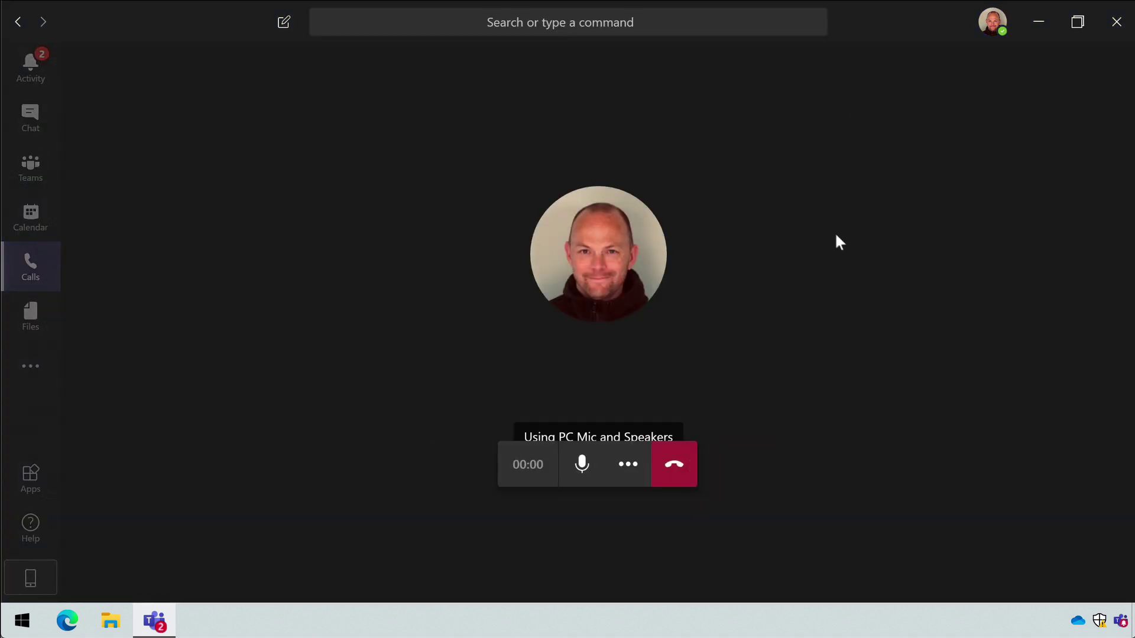
left_click(675, 470)
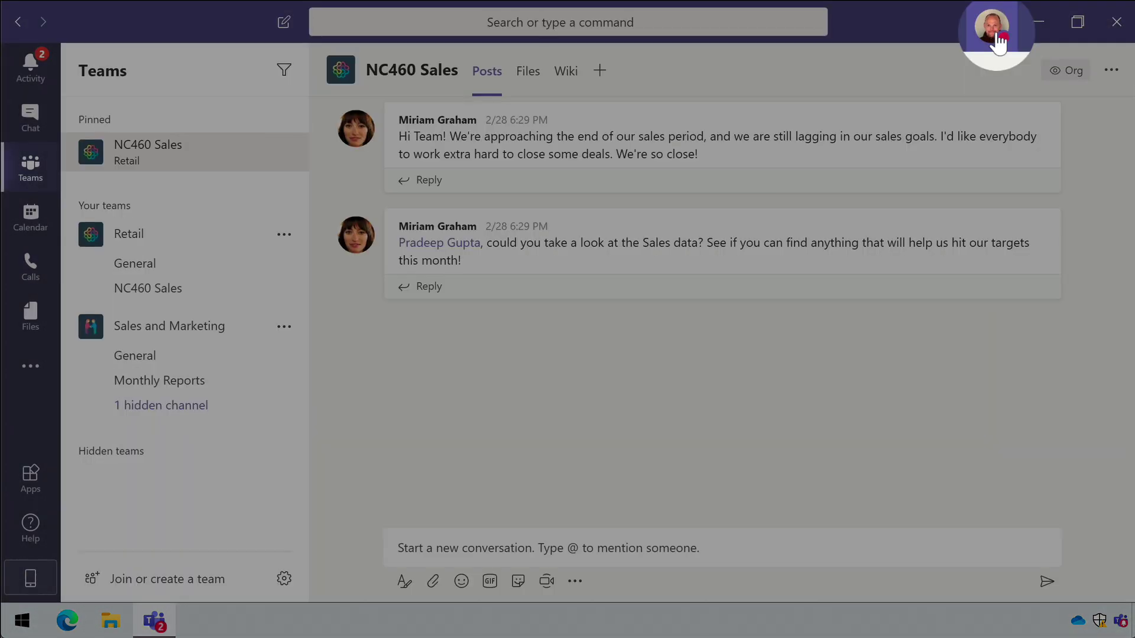
Reopen the voicemail configuration from the call settings
left_click(997, 43)
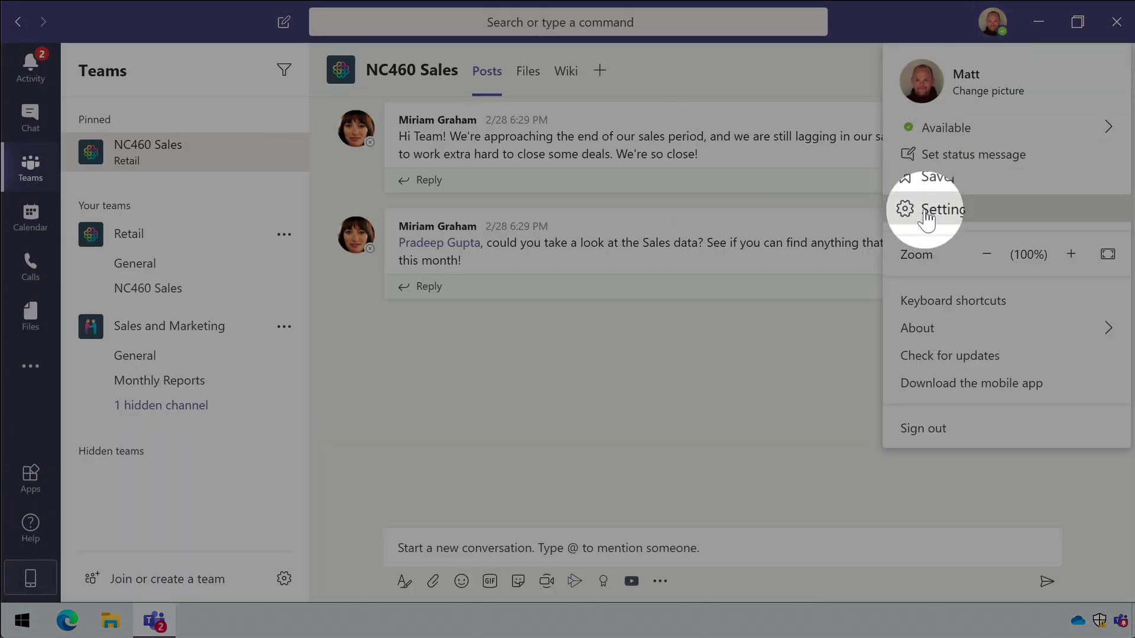
left_click(907, 208)
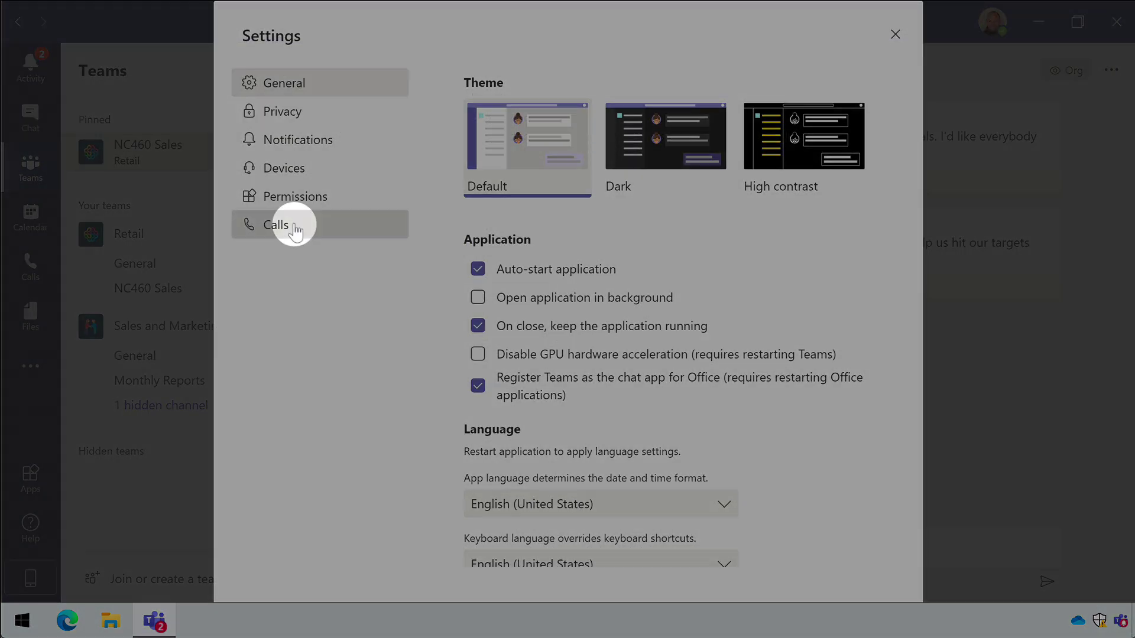
left_click(292, 229)
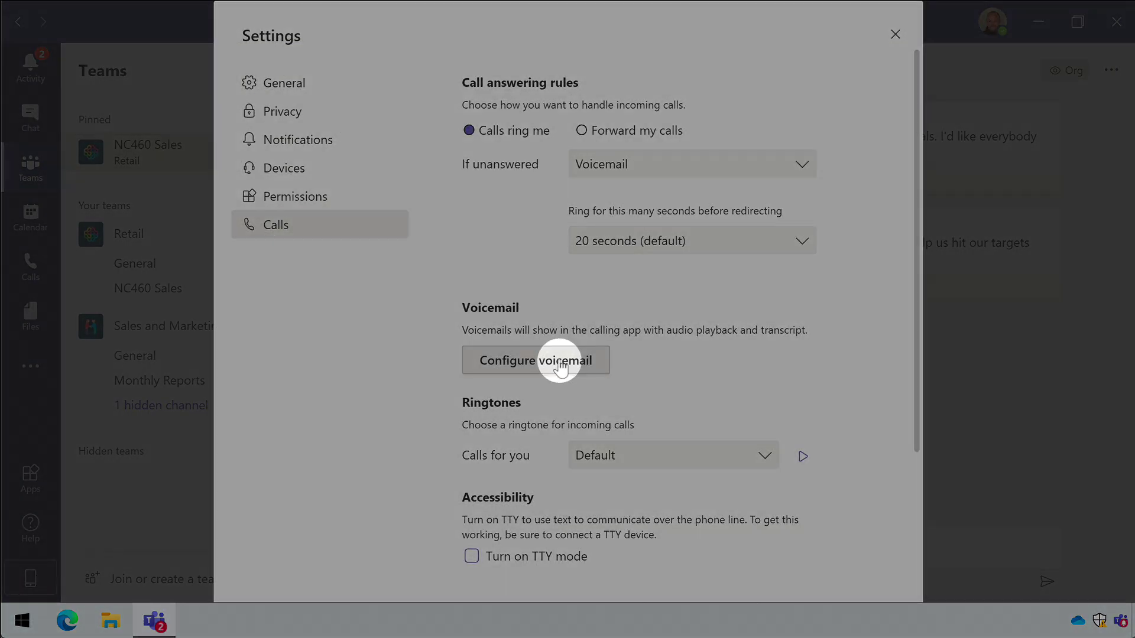
left_click(549, 359)
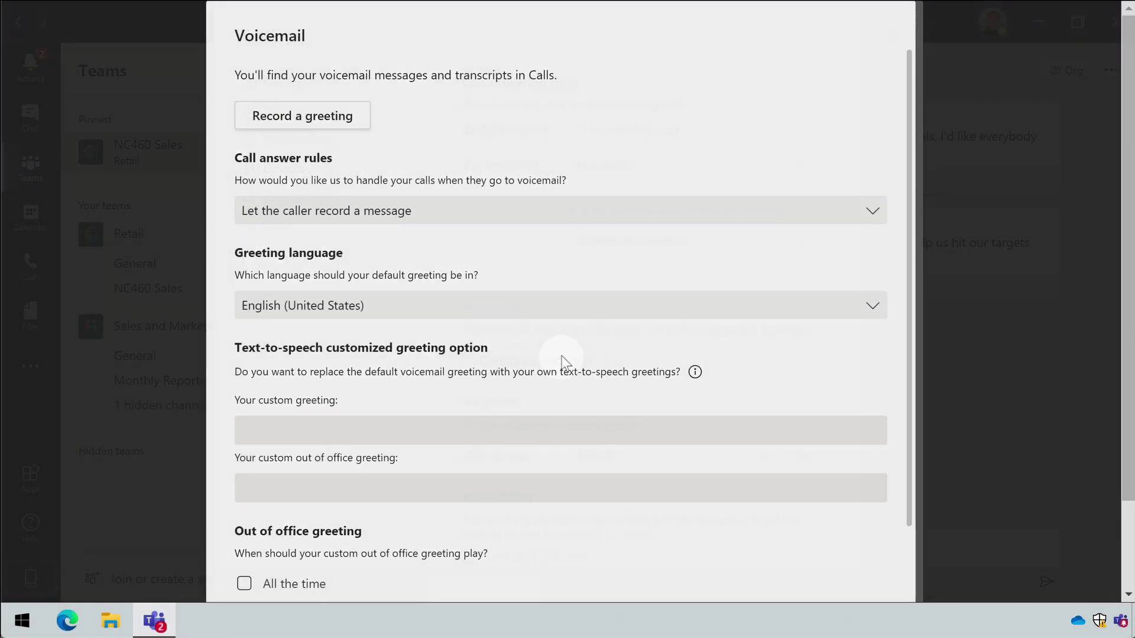
Let voicemail callers record a message or be transferred to someone else, with the marketing manager as the transfer contact
left_click(519, 211)
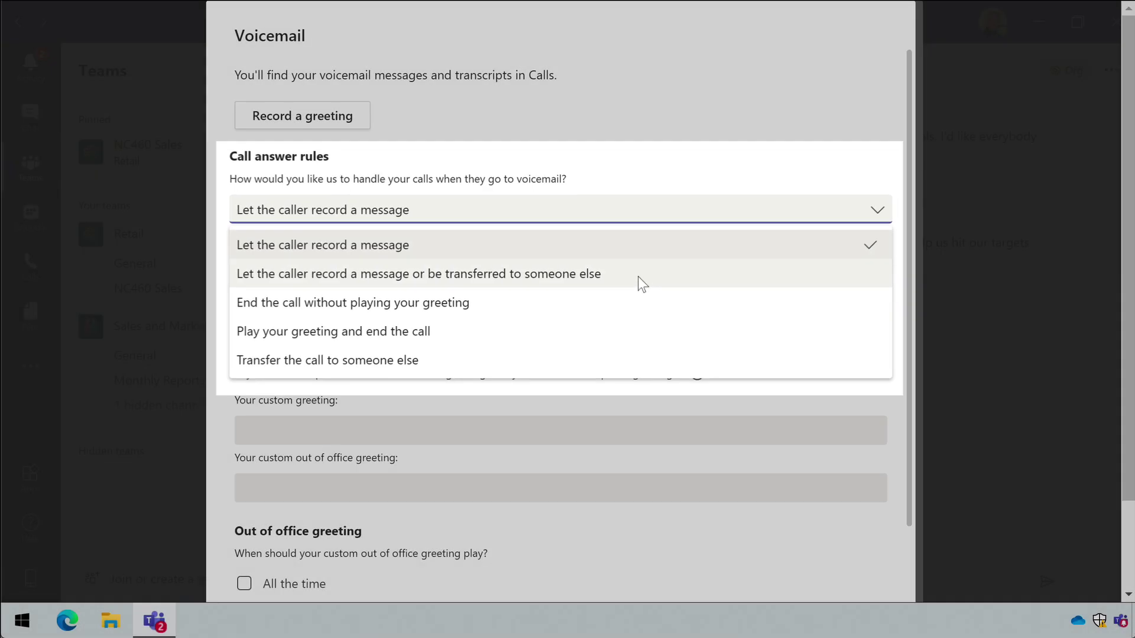
left_click(636, 274)
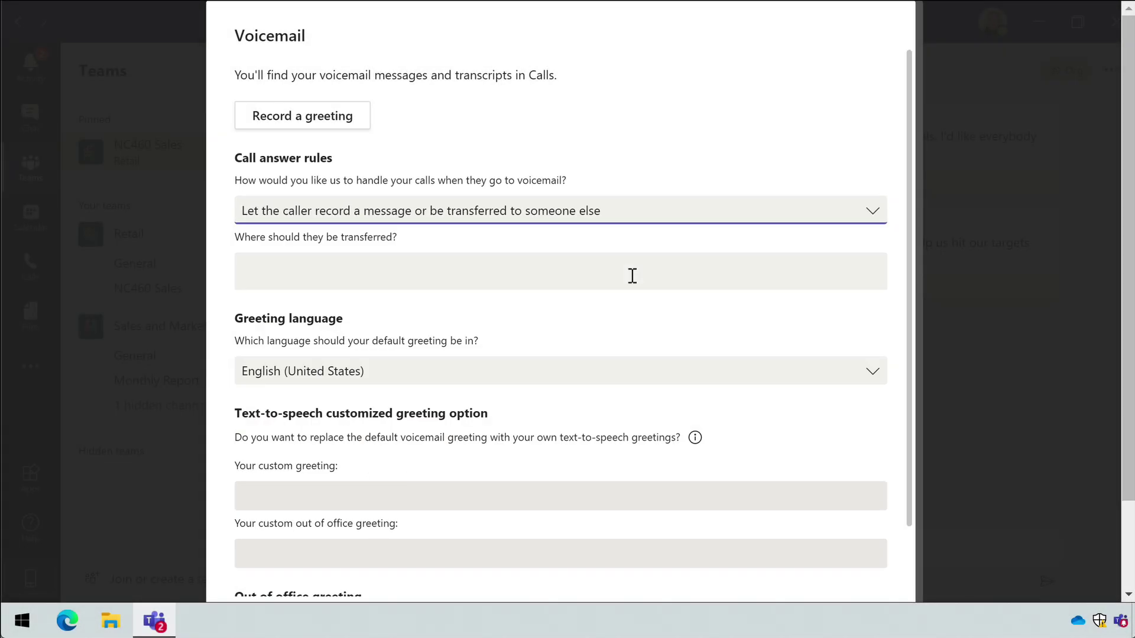
left_click(531, 272)
type("meg")
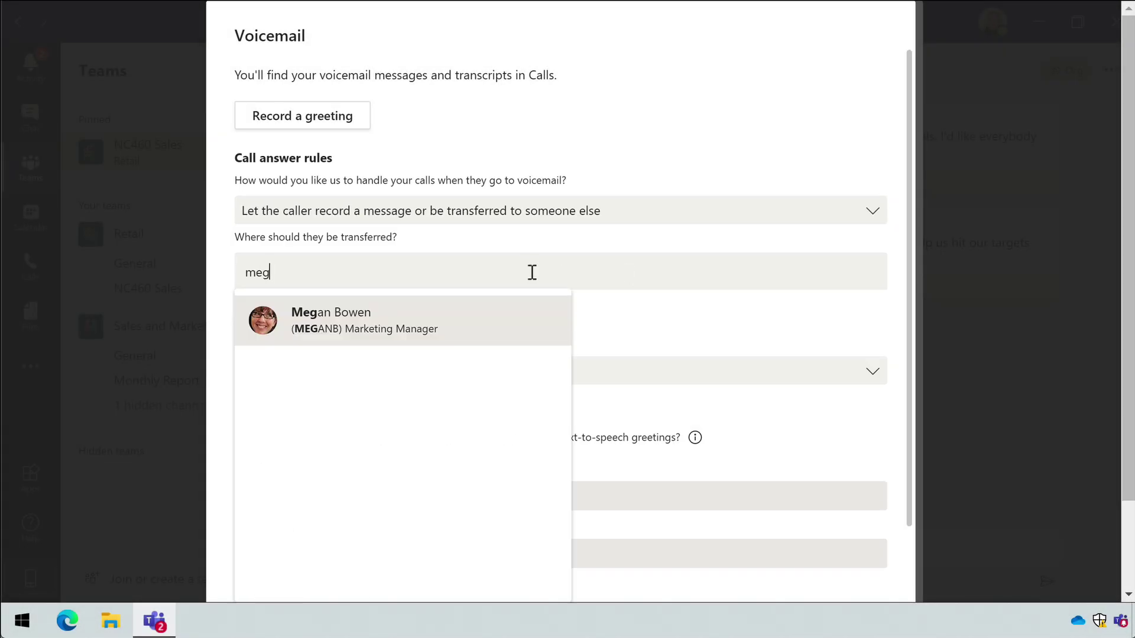
left_click(355, 321)
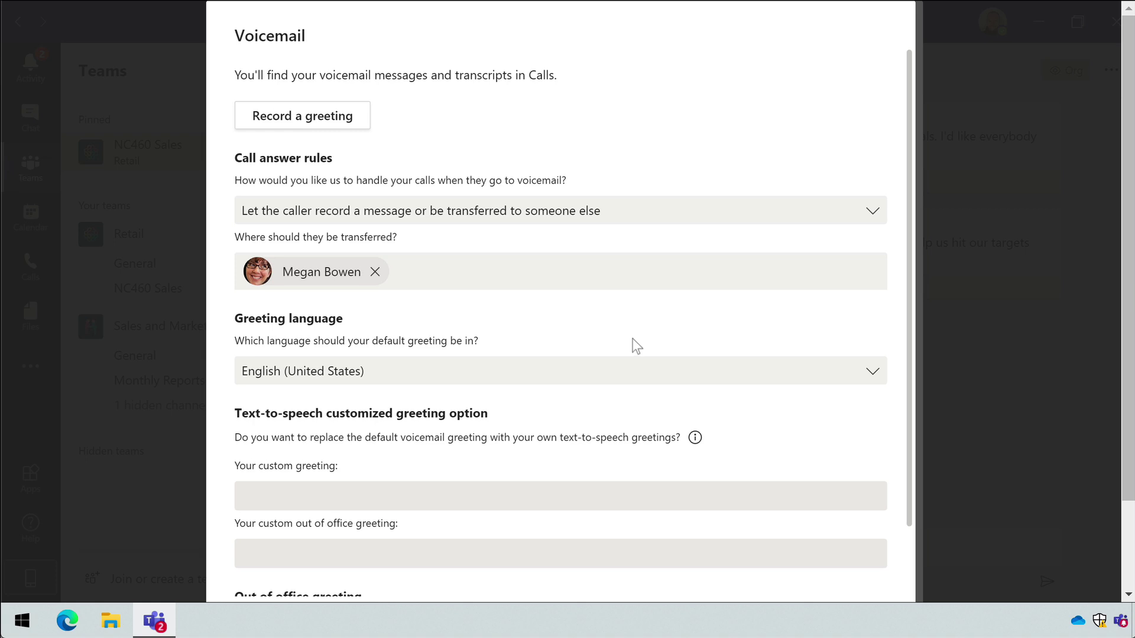
Review the available call answer rules and the default greeting languages
left_click(600, 220)
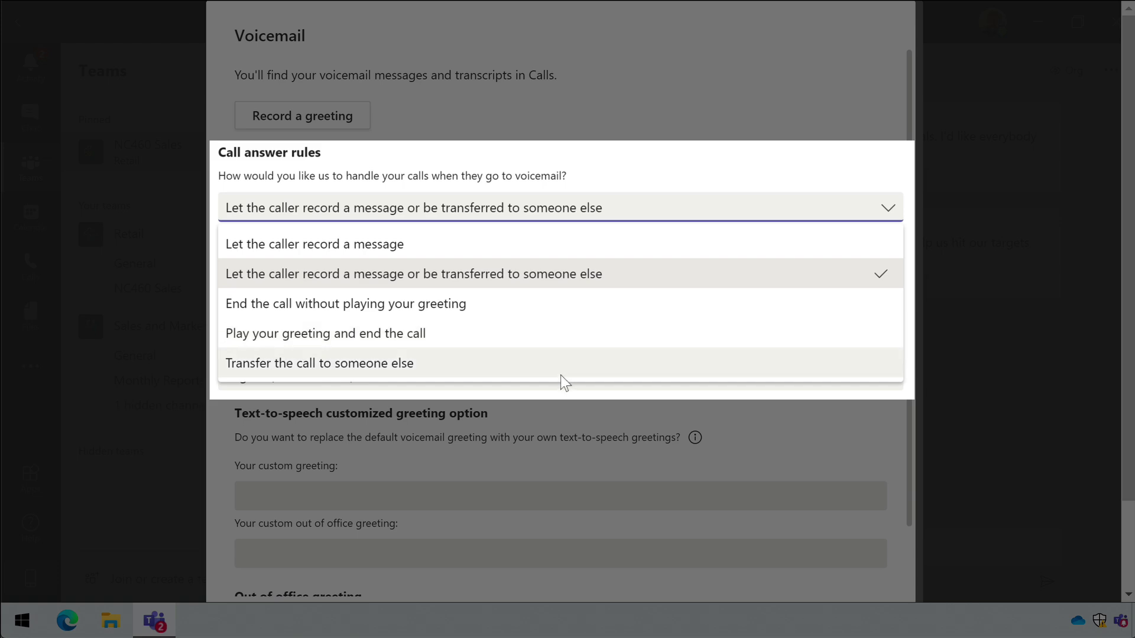
left_click(653, 144)
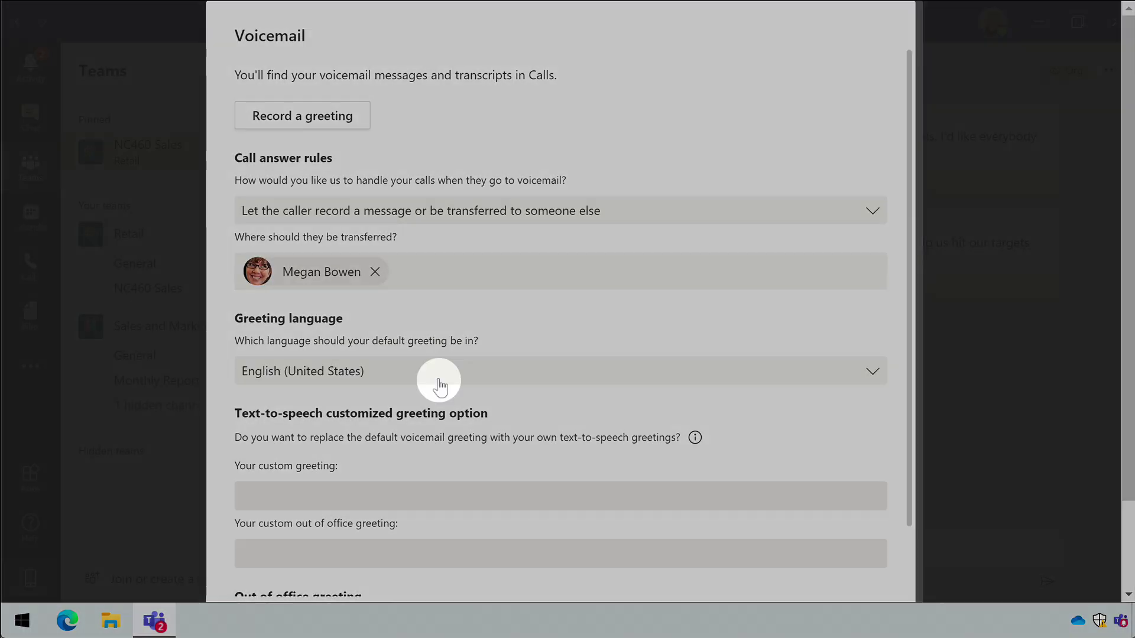
left_click(437, 372)
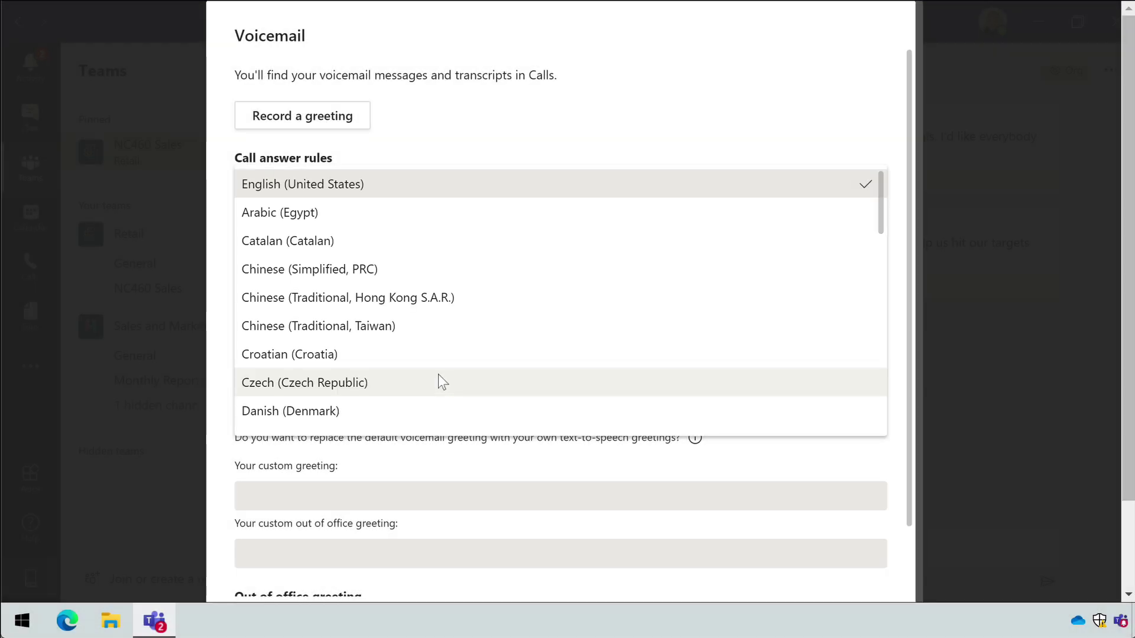
left_click(646, 473)
Enter a custom text-to-speech voicemail greeting reading "Hello its" followed by the account owner's first name
left_click(372, 496)
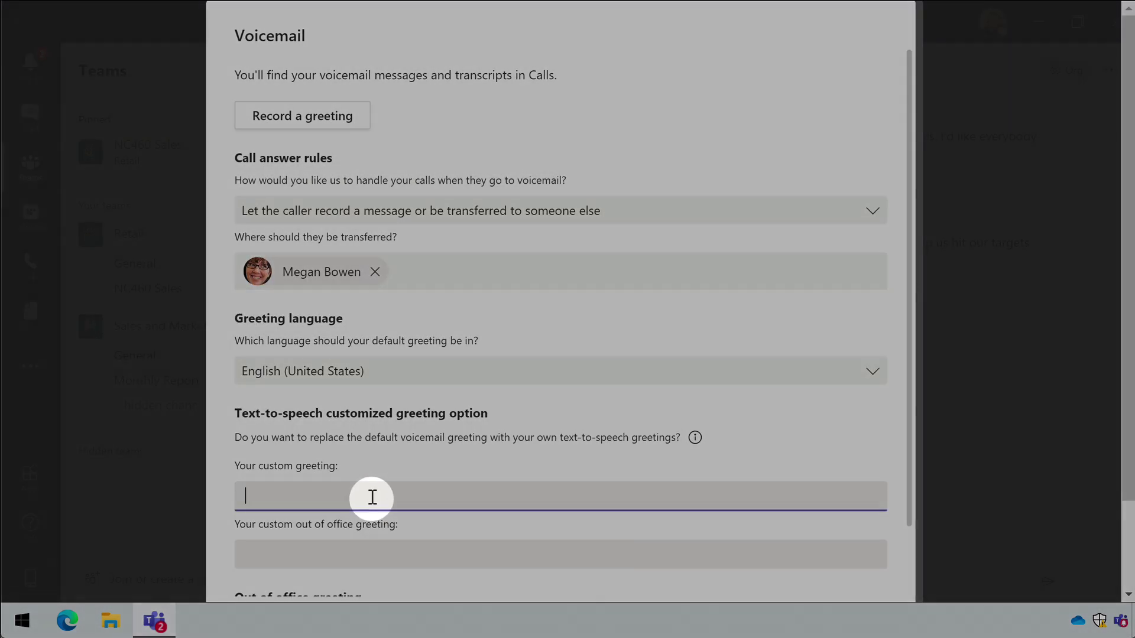
type("Hello")
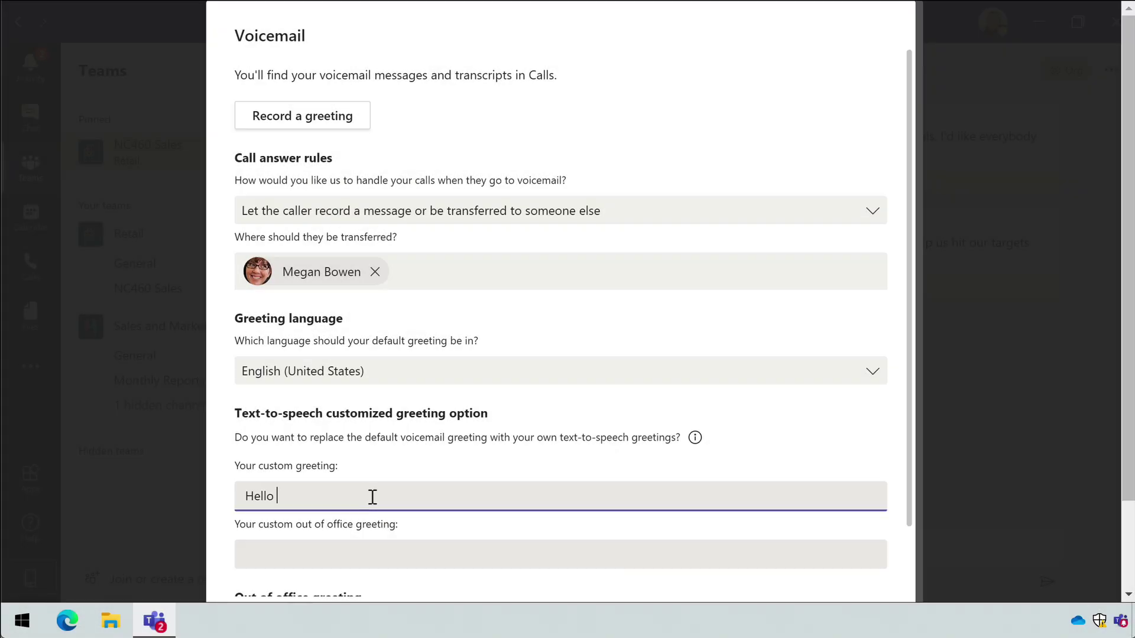
type(" its Matt")
scroll(712, 435, "down", 2)
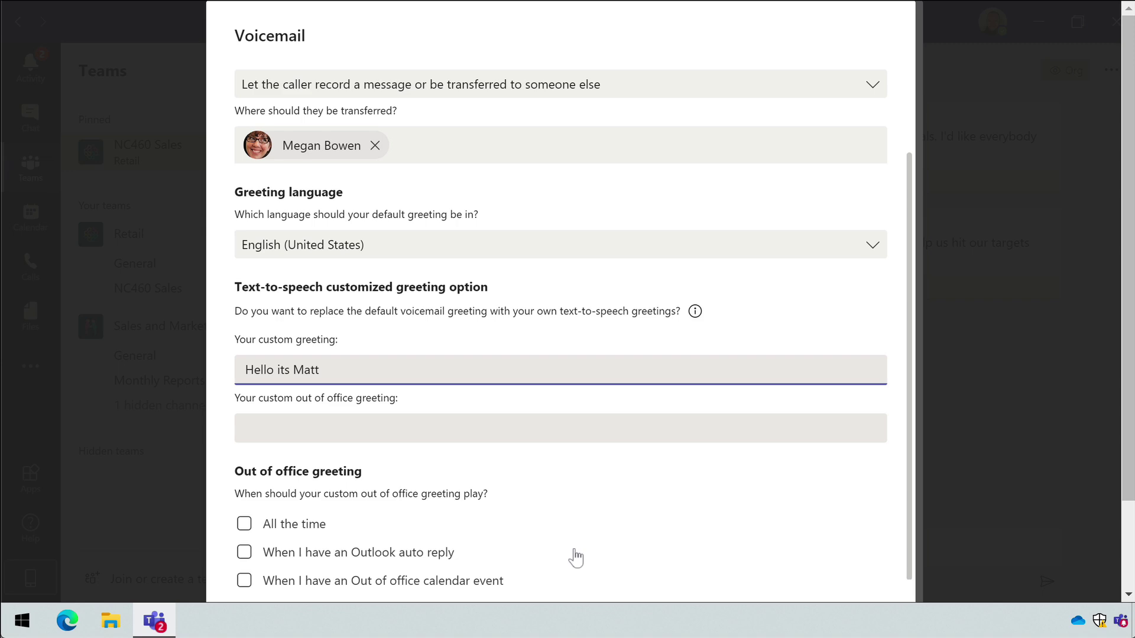
scroll(575, 557, "down", 2)
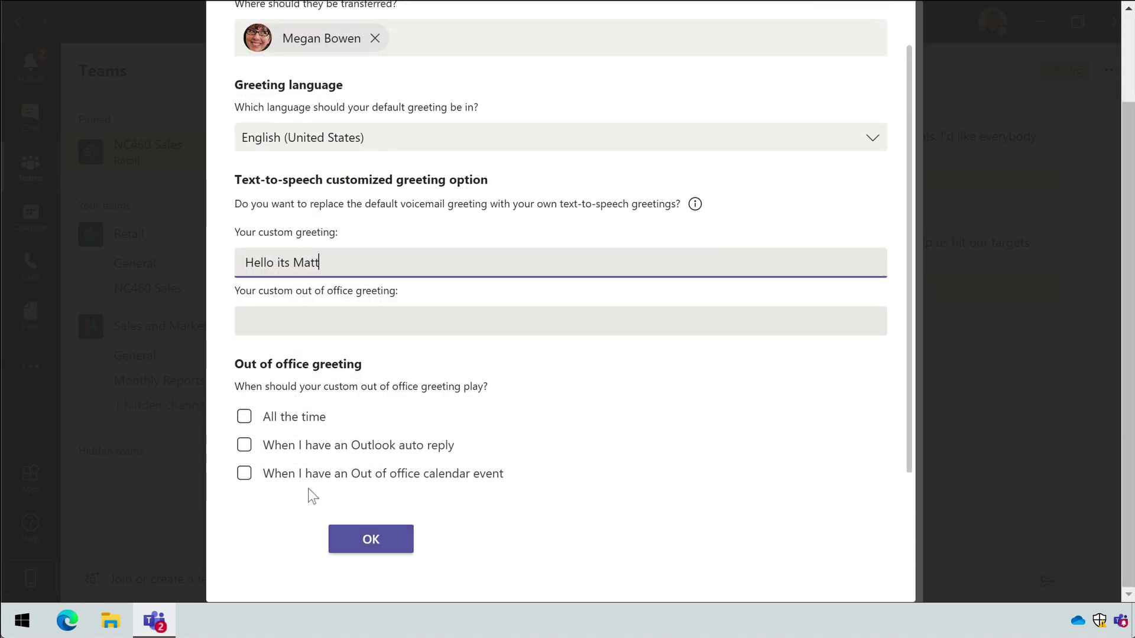